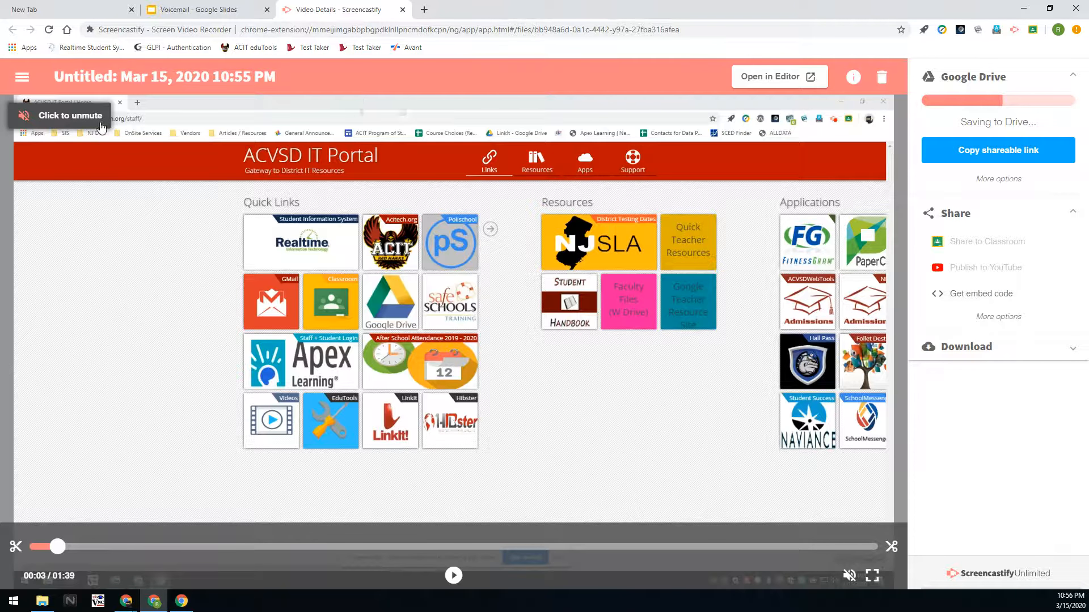
Retitle the recording 'Sample Video for Demo' and start playing the preview.
{"action": "left_click", "coordinate": [84, 75]}
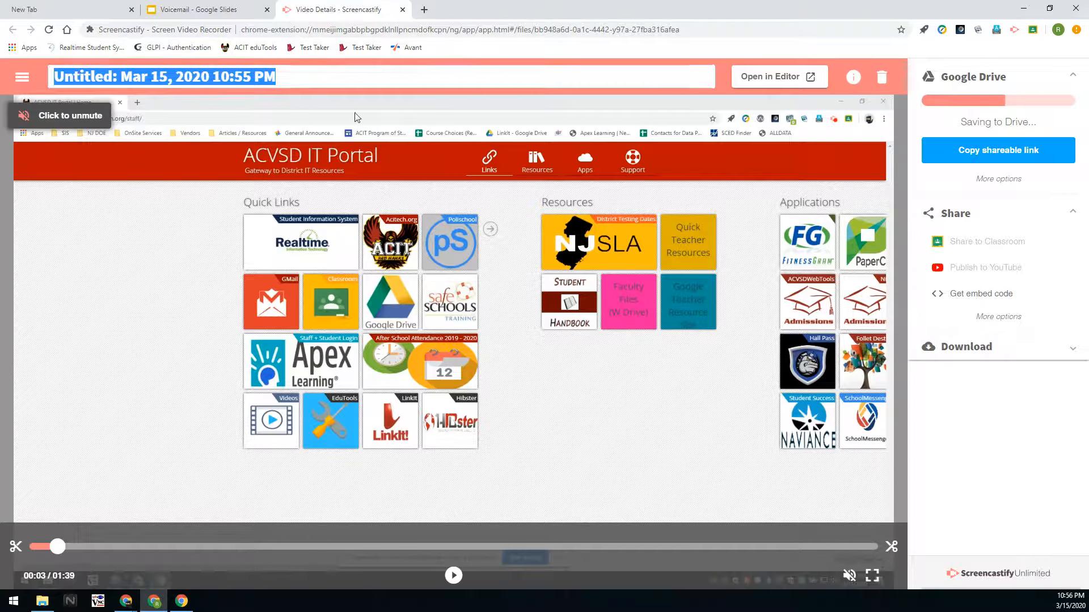
{"action": "type", "text": "Sampl"}
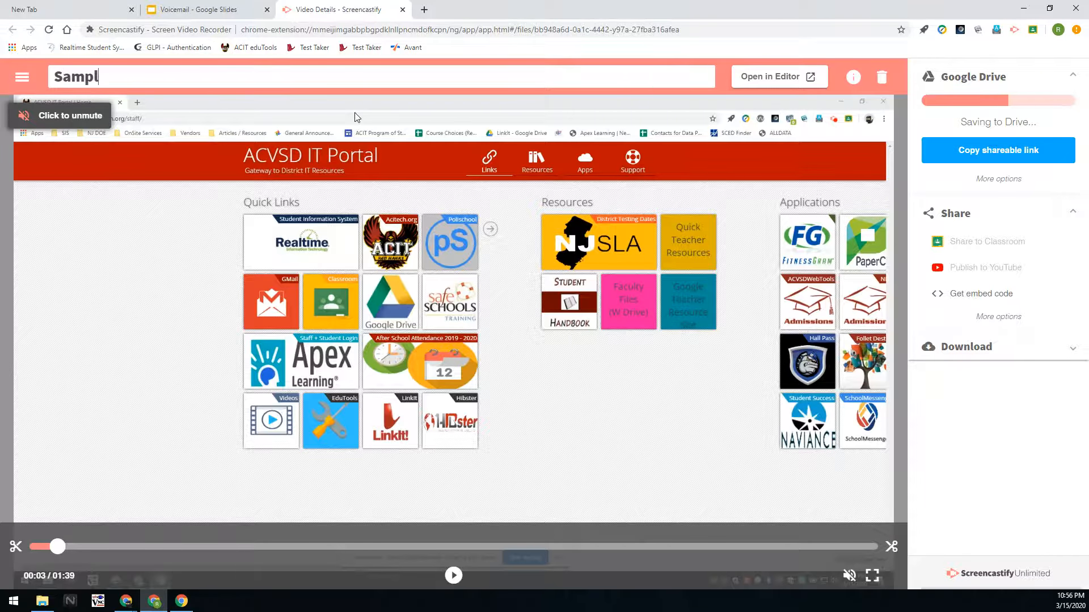
{"action": "type", "text": "e Video for Demo"}
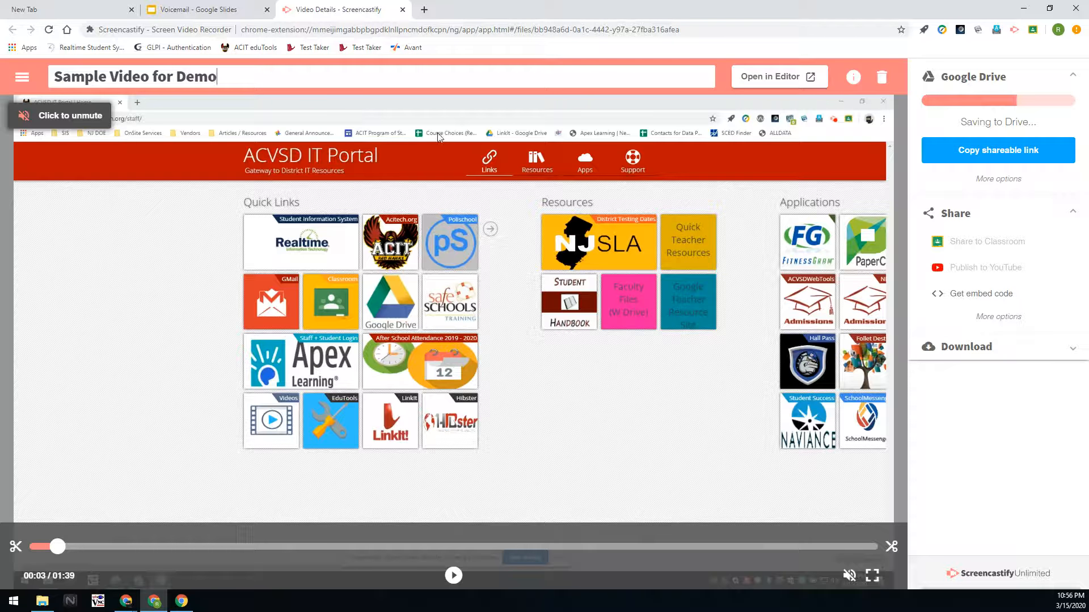
{"action": "left_click", "coordinate": [203, 249]}
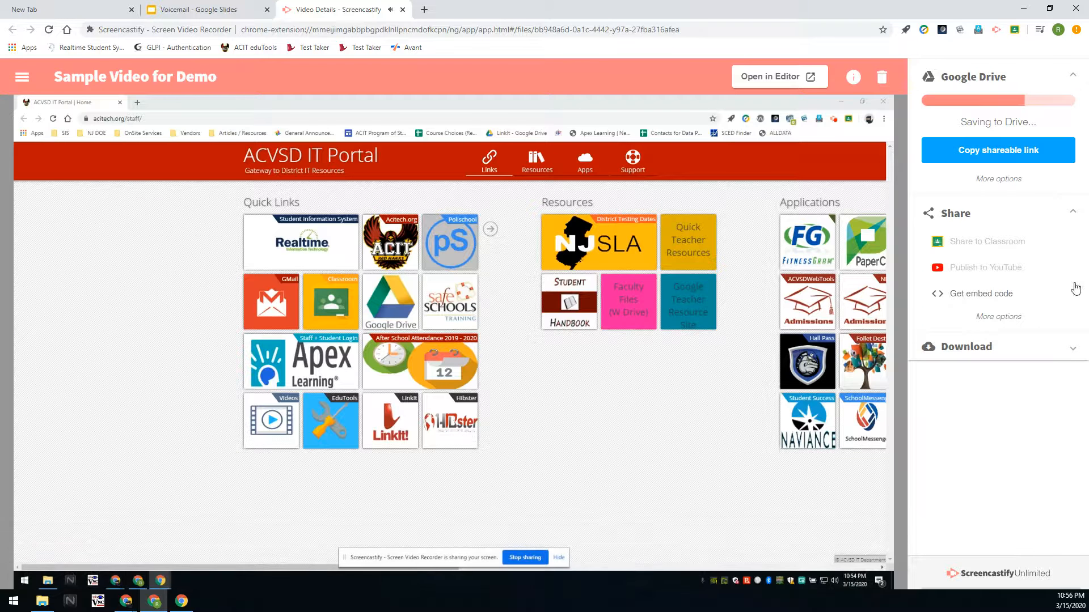
Pause and mute the preview, then rewind it to 0:00.
{"action": "left_click", "coordinate": [247, 500]}
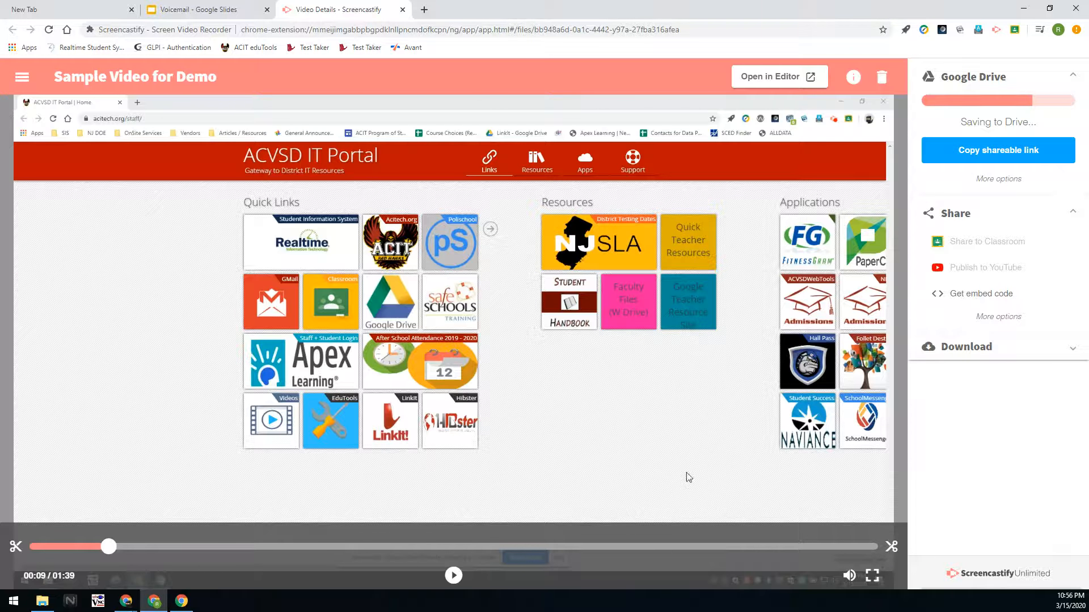
{"action": "left_click", "coordinate": [848, 576]}
{"action": "left_click_drag", "start_coordinate": [104, 545], "coordinate": [29, 546]}
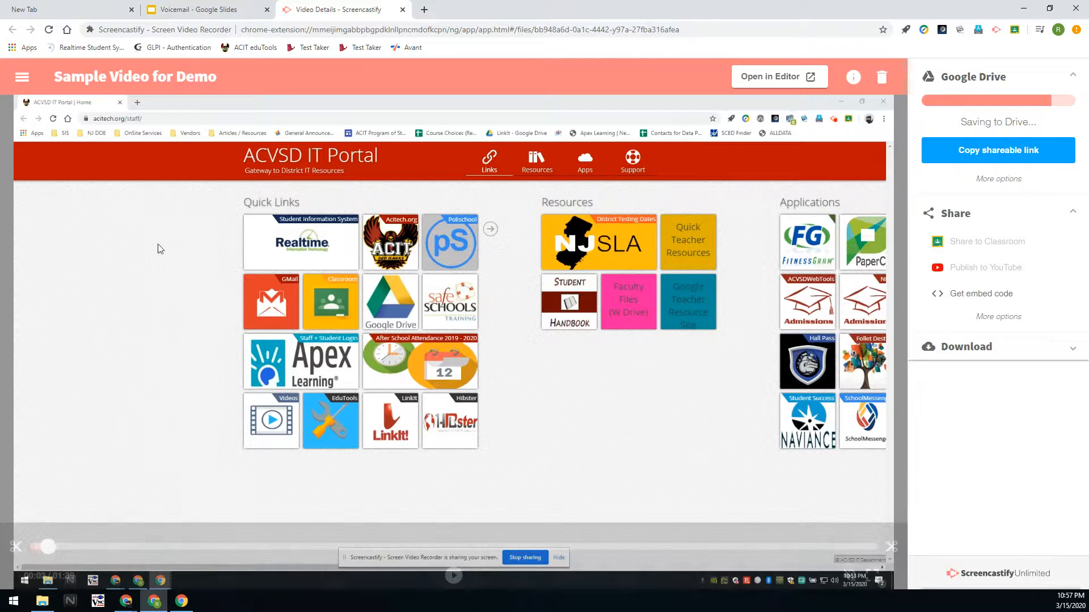
Pause the video preview at 00:02.
{"action": "left_click", "coordinate": [158, 245]}
{"action": "mouse_move", "coordinate": [850, 582]}
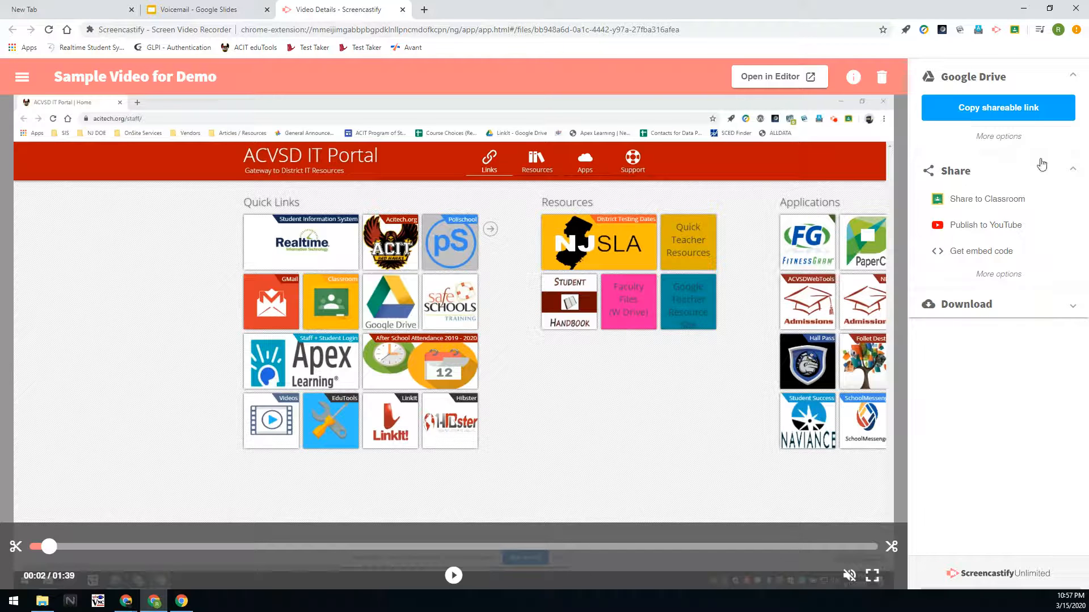
Try Share to Classroom, view the class list, then close it without posting.
{"action": "left_click", "coordinate": [980, 199]}
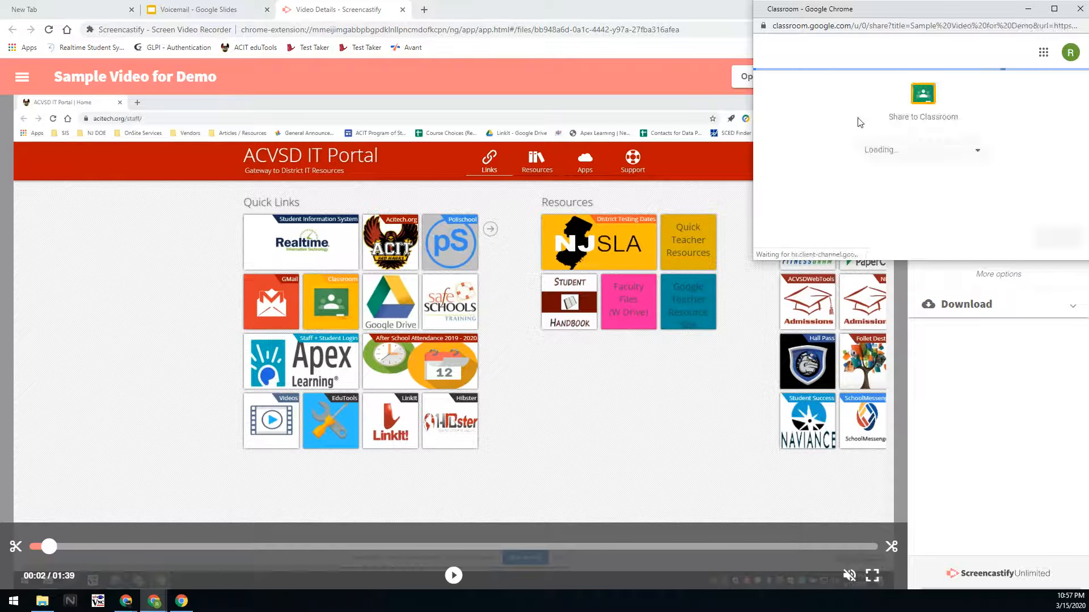
{"action": "left_click", "coordinate": [941, 154]}
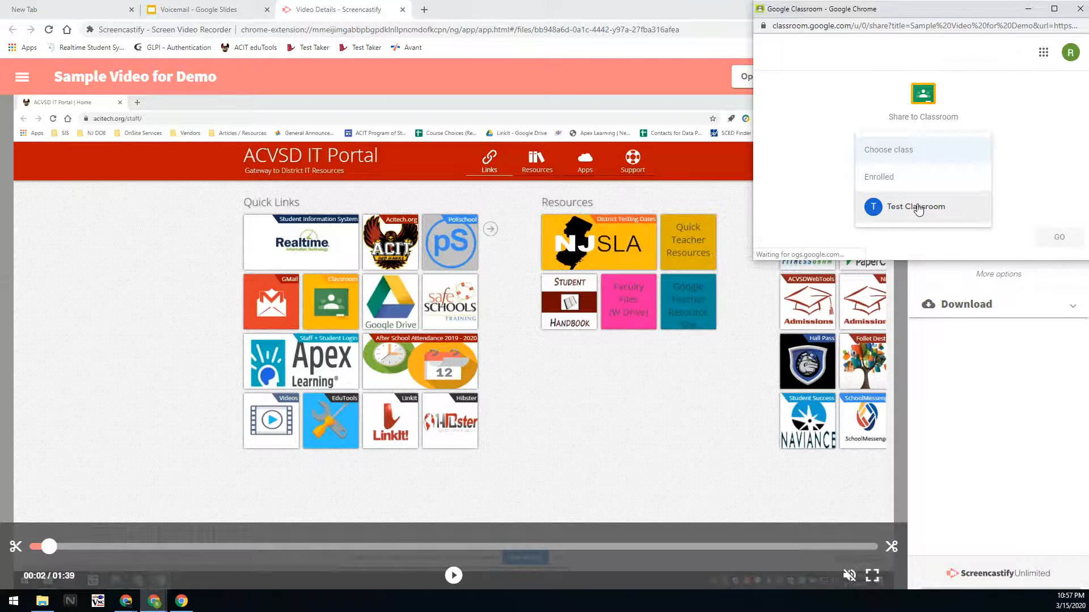
{"action": "left_click", "coordinate": [1032, 131]}
{"action": "left_click", "coordinate": [1079, 10]}
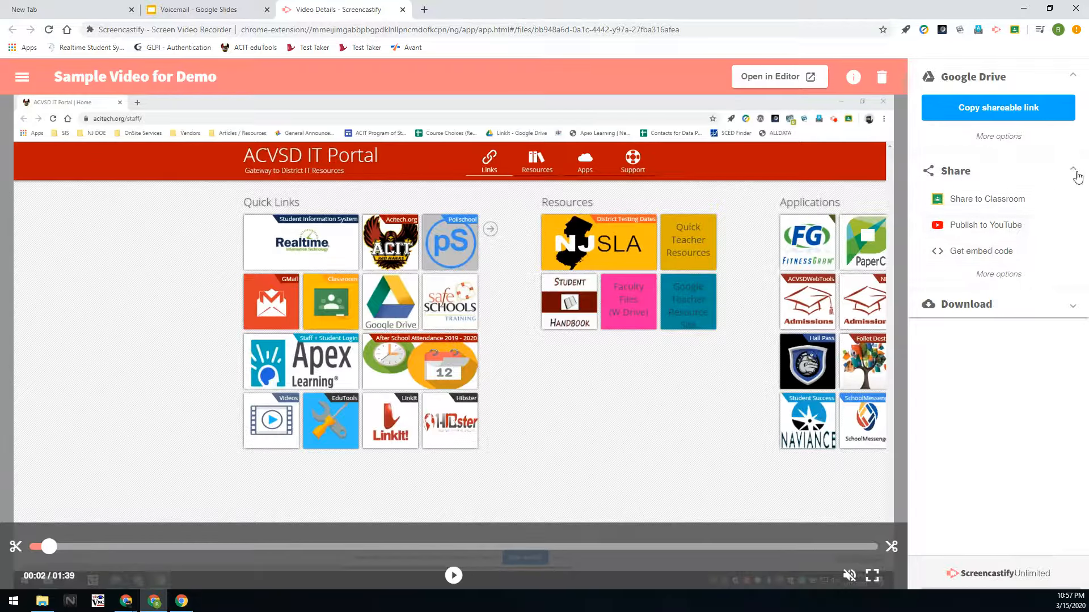
Copy the recording's shareable Drive link and go to the new tab's address bar.
{"action": "left_click", "coordinate": [1004, 109]}
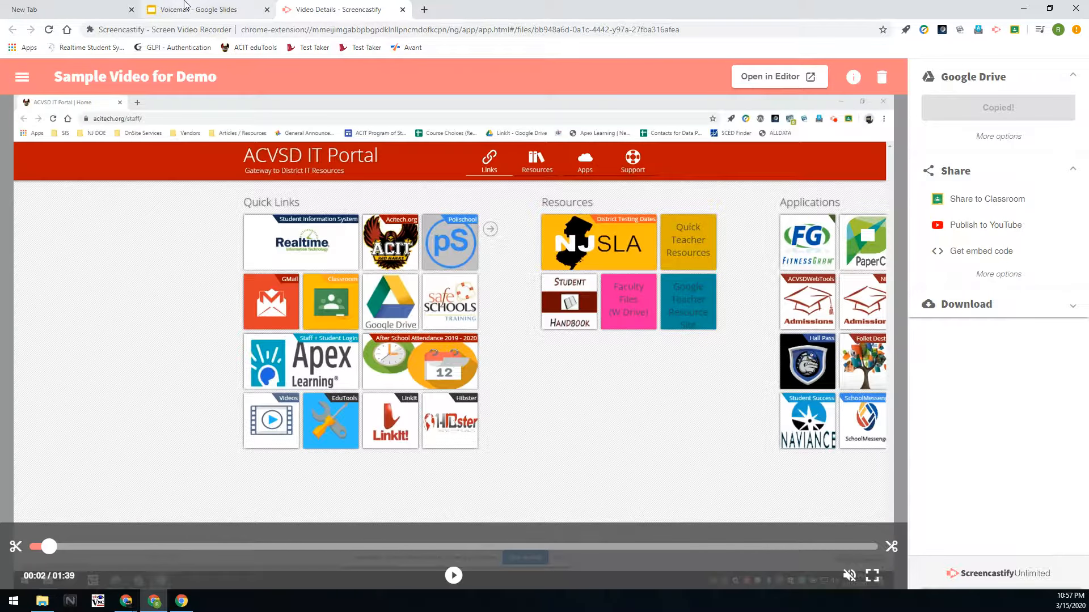
{"action": "left_click", "coordinate": [77, 7]}
{"action": "left_click", "coordinate": [193, 28]}
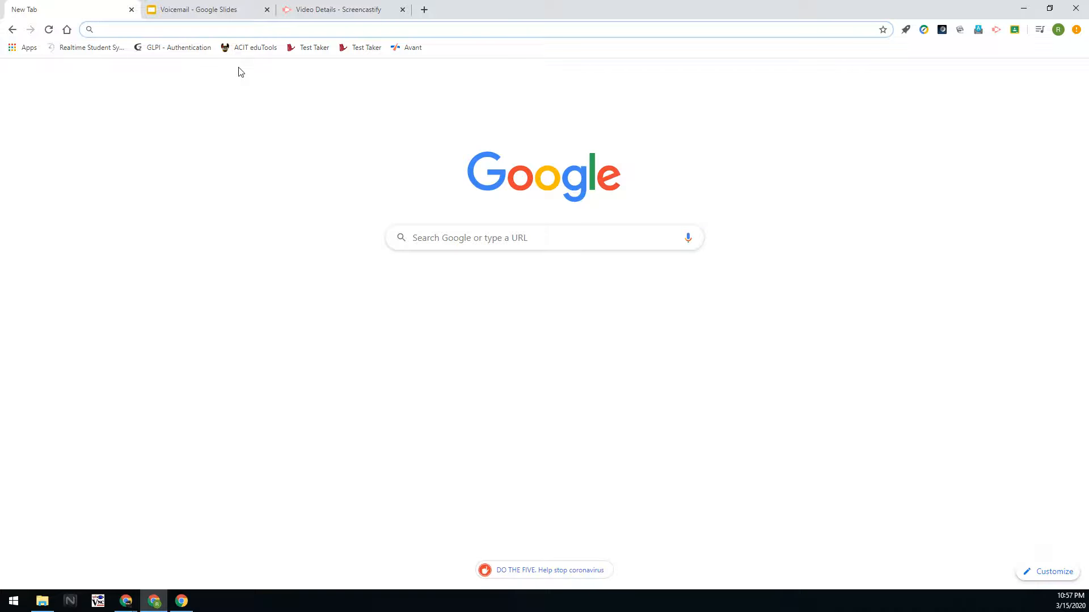
Go to gmail.com and dismiss the email-links permission request.
{"action": "type", "text": "gmail.c"}
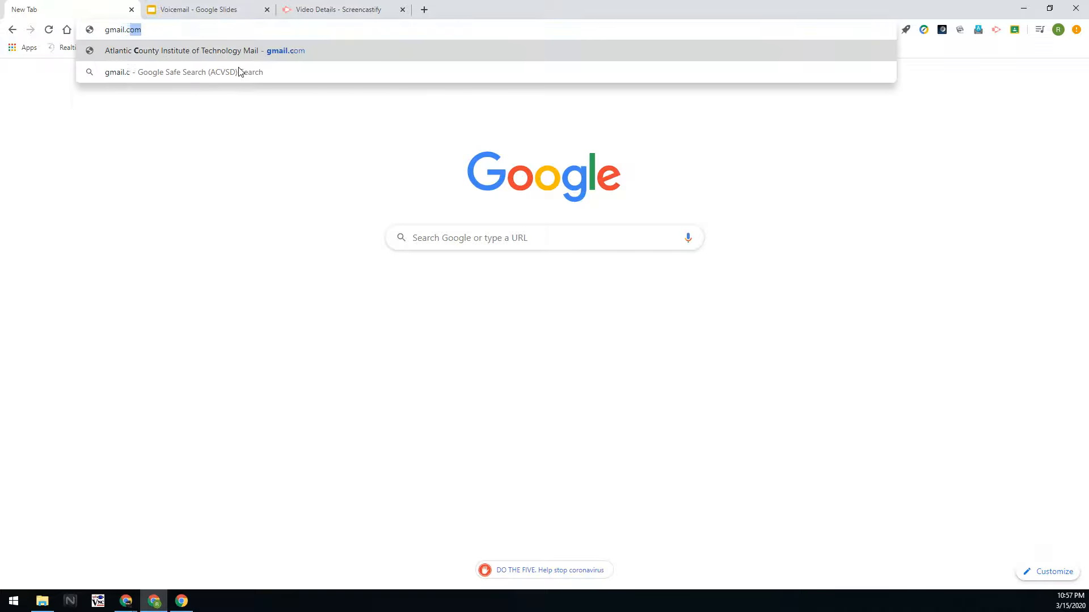
{"action": "key", "text": "Return"}
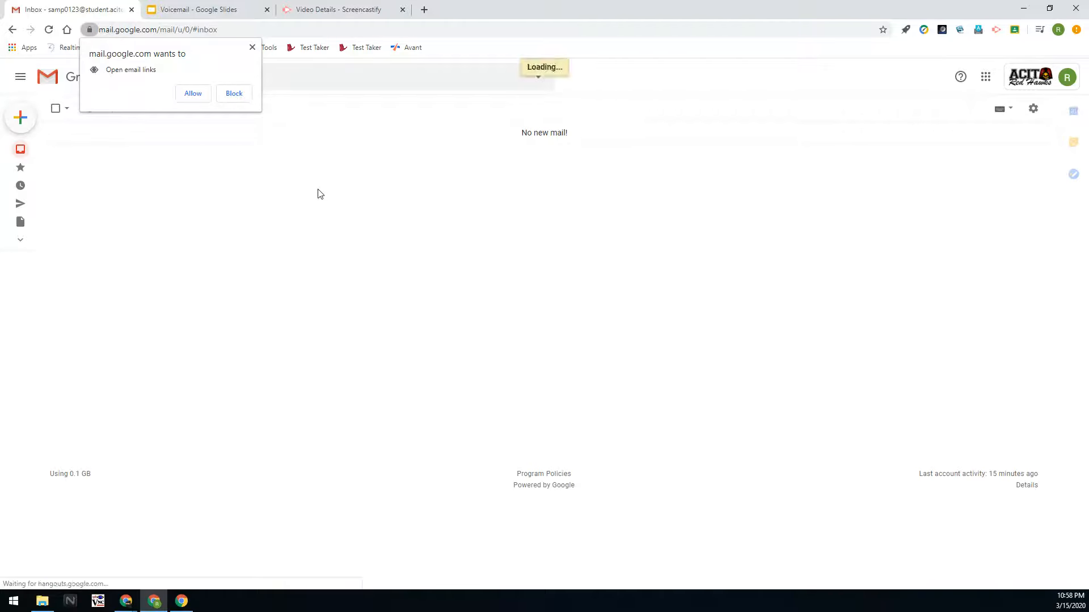
{"action": "left_click", "coordinate": [251, 48]}
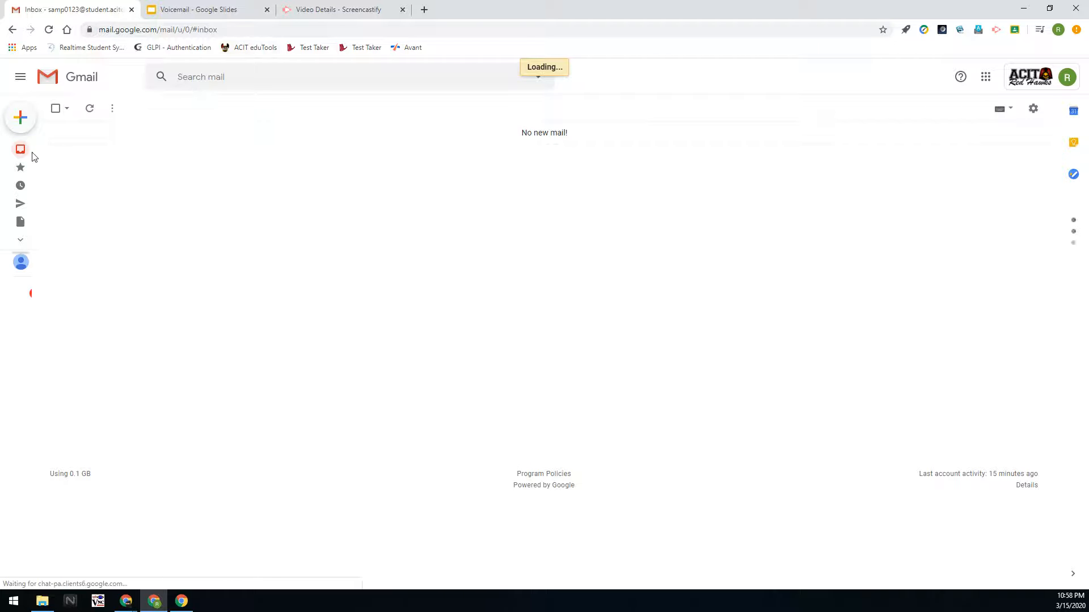
Paste the copied video link into a new message and keep it as a draft.
{"action": "left_click", "coordinate": [21, 117]}
{"action": "left_click", "coordinate": [777, 331]}
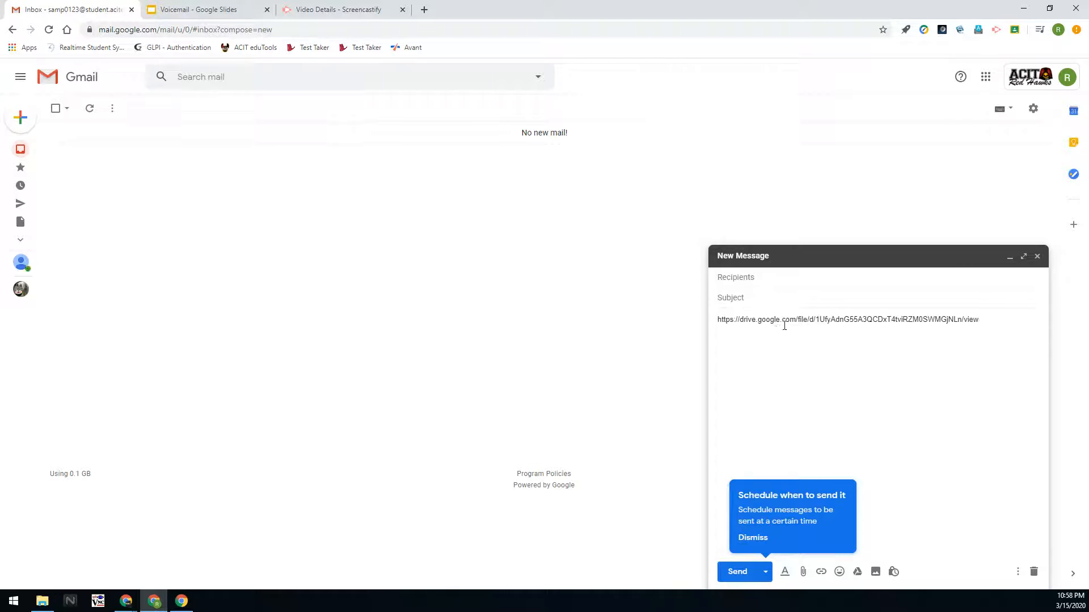
{"action": "left_click", "coordinate": [1037, 256]}
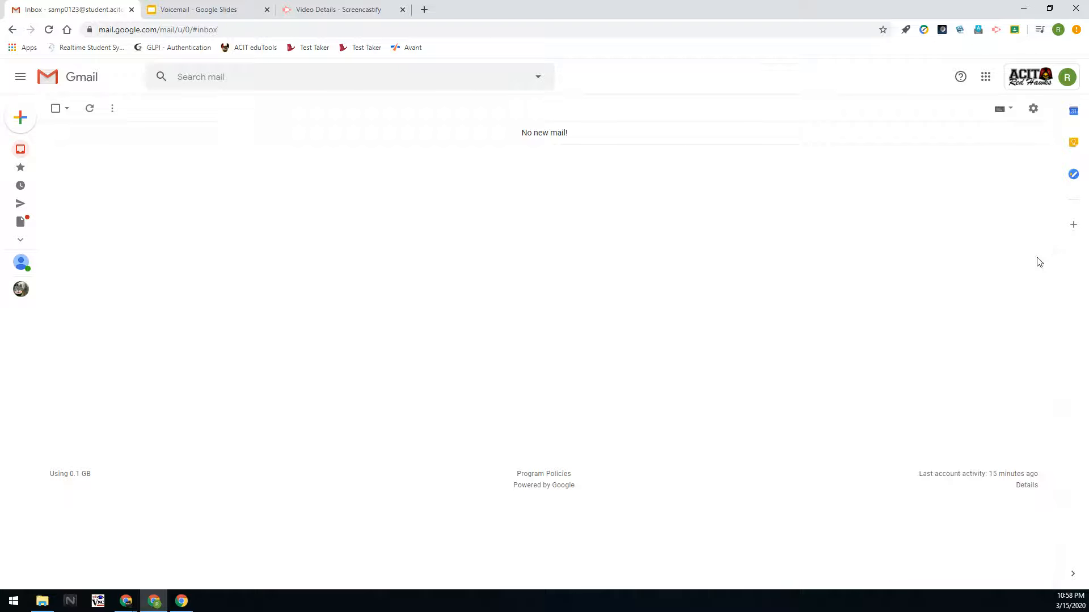
Search for 'drive' in a new tab and open the Google Drive website.
{"action": "left_click", "coordinate": [424, 10]}
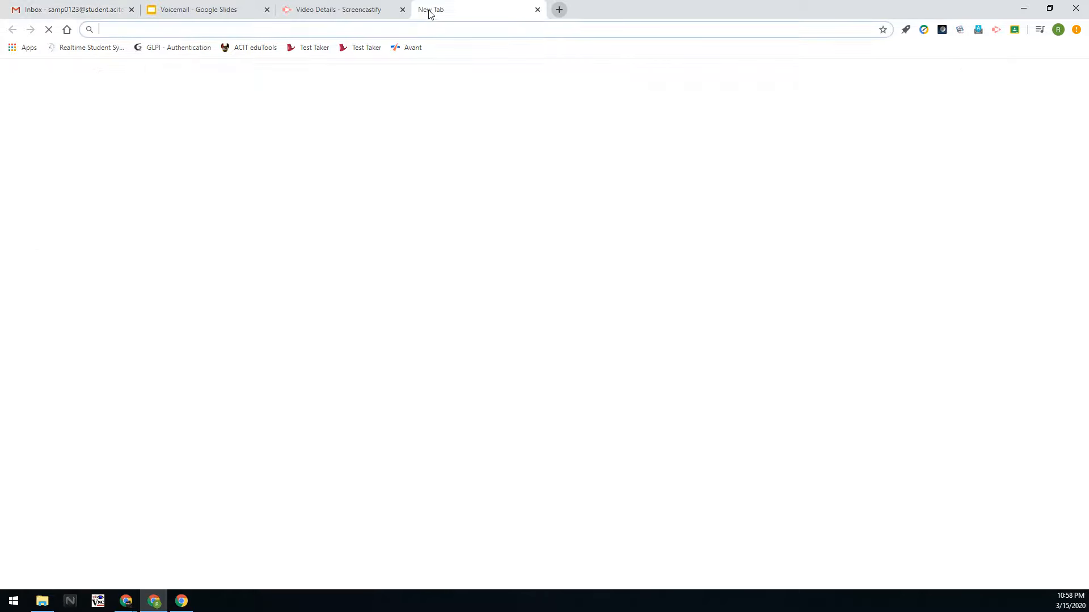
{"action": "type", "text": "d"}
{"action": "key", "text": "Return"}
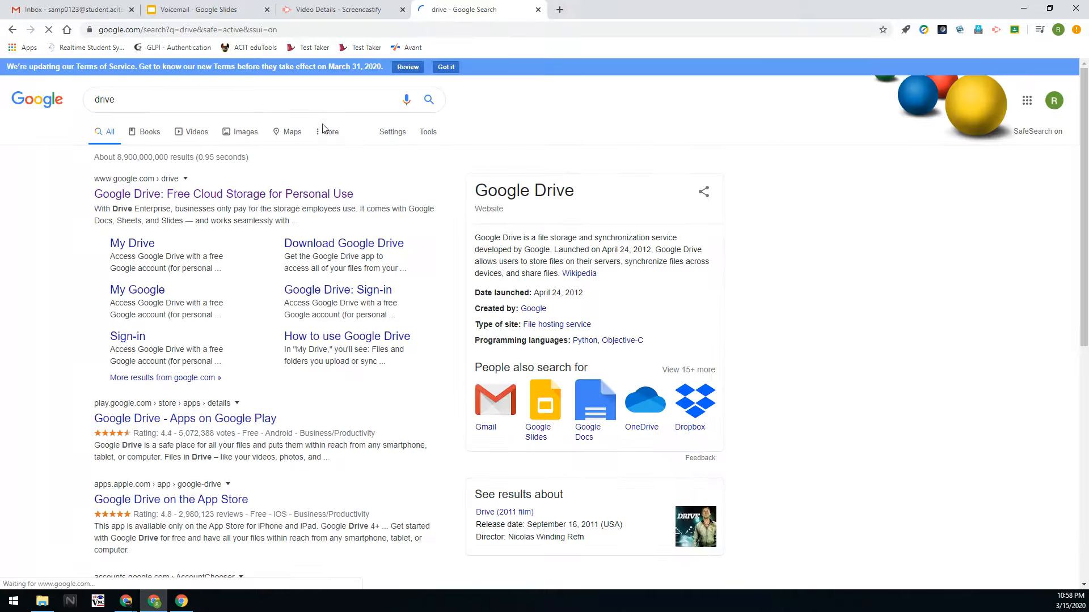
{"action": "left_click", "coordinate": [175, 195]}
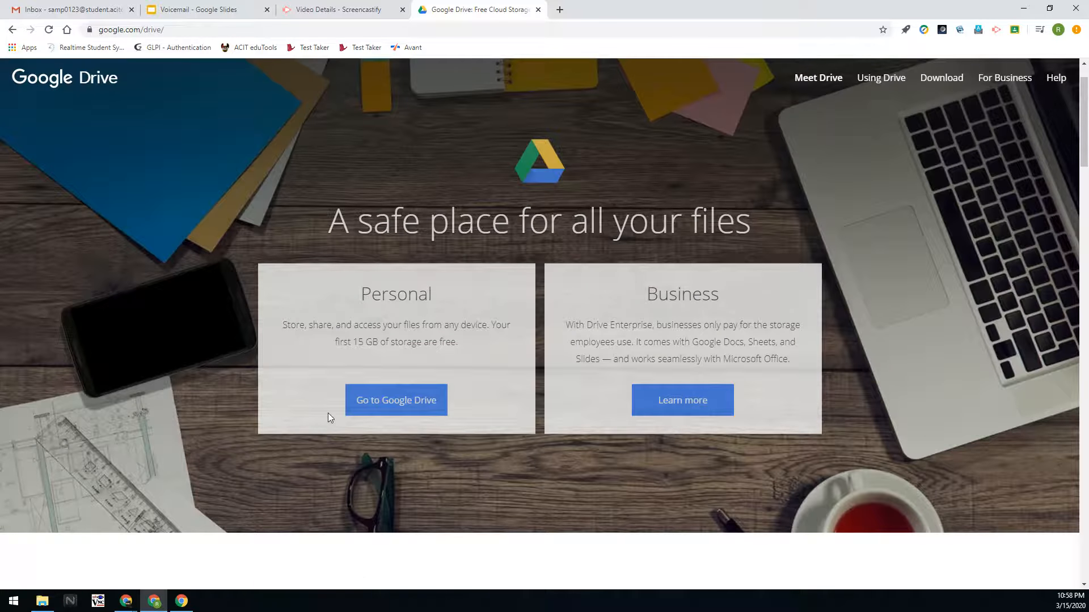
Open the Screencastify folder showing Sample Video for Demo.webm, then return to the details tab.
{"action": "left_click", "coordinate": [409, 403]}
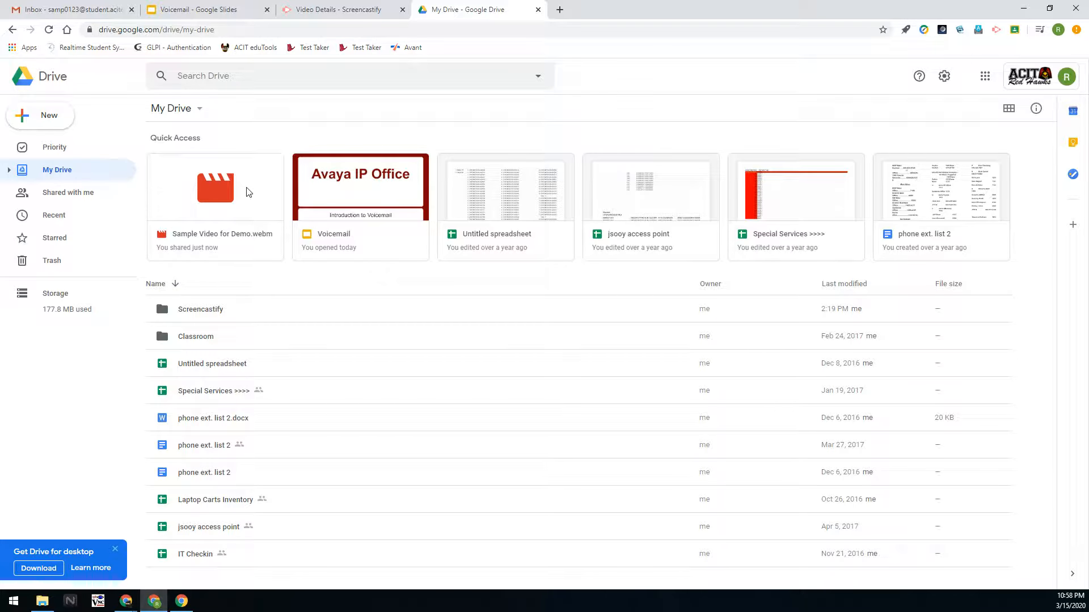
{"action": "double_click", "coordinate": [214, 309]}
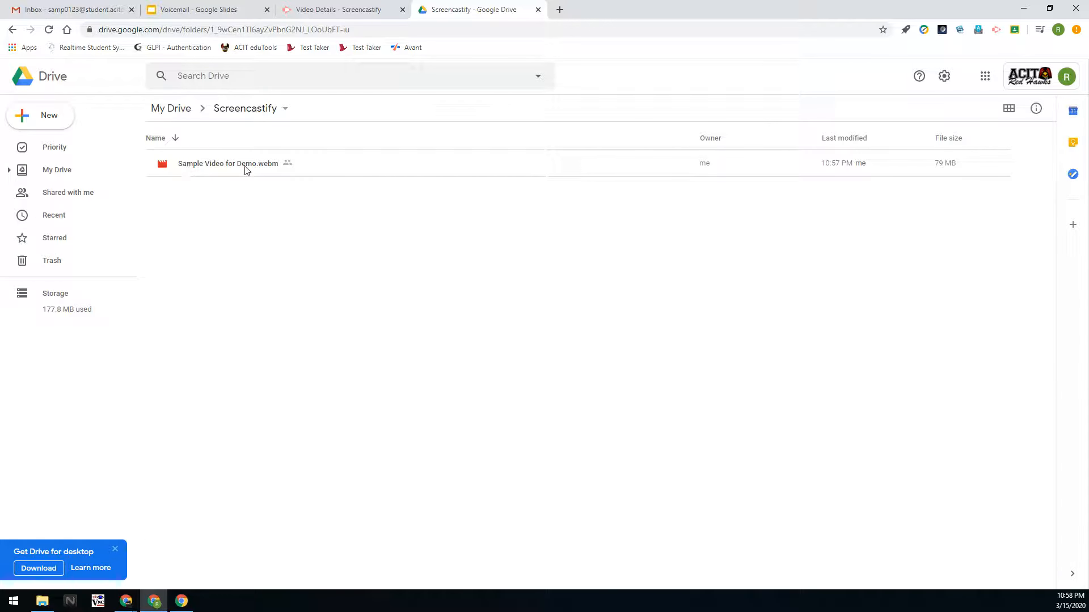
{"action": "left_click", "coordinate": [294, 4]}
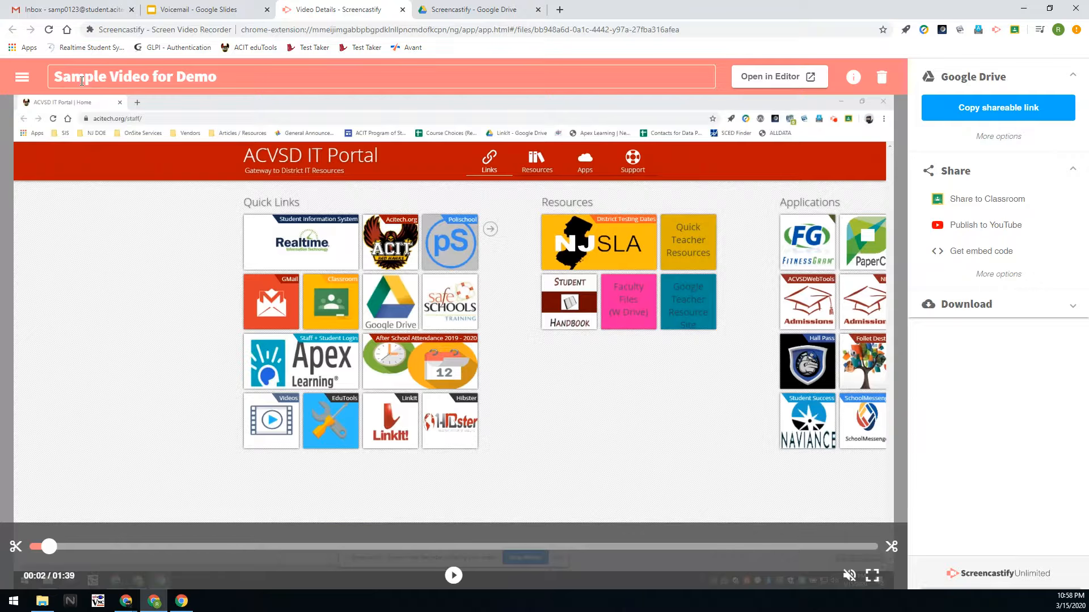
Append ' after I change the title.' to the recording's title and save it.
{"action": "left_click", "coordinate": [258, 84]}
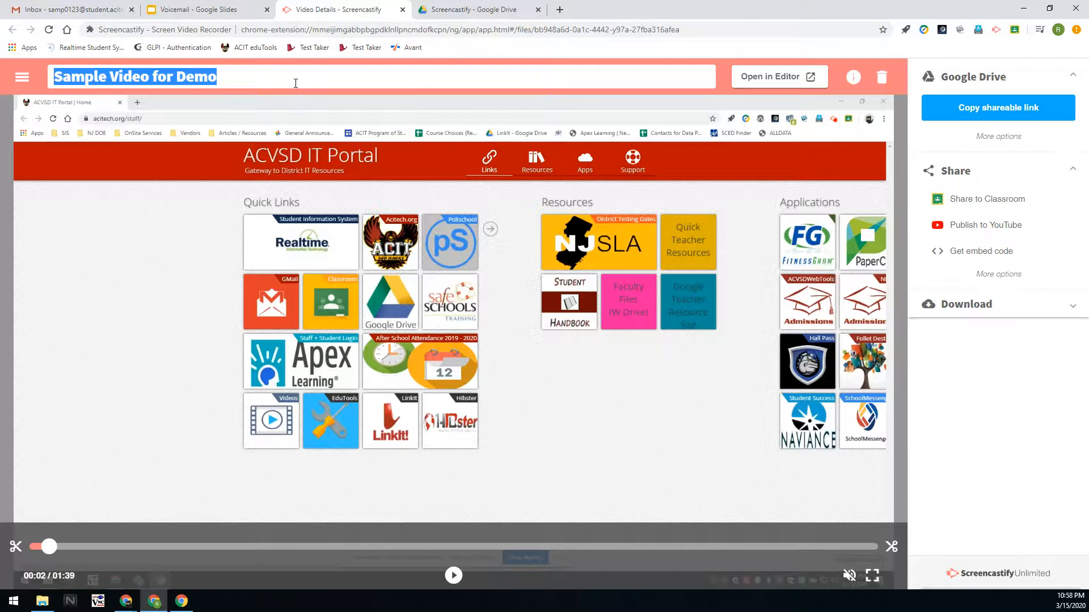
{"action": "left_click", "coordinate": [295, 83]}
{"action": "type", "text": "a"}
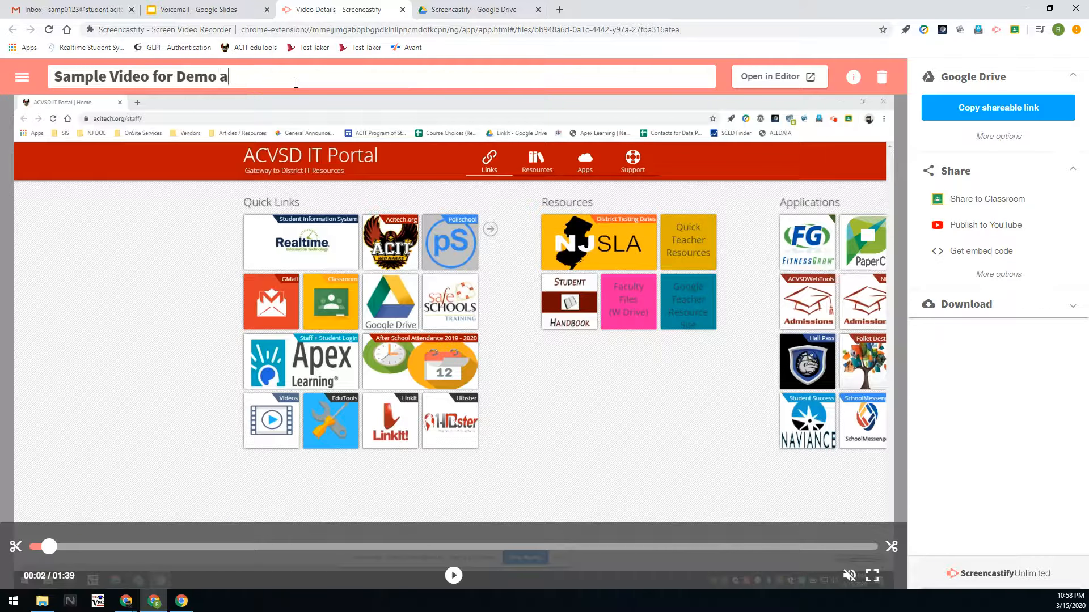
{"action": "type", "text": "fter IU"}
{"action": "key", "text": "BackSpace"}
{"action": "type", "text": "cahnge"}
{"action": "key", "text": "BackSpace"}
{"action": "key", "text": "BackSpace"}
{"action": "key", "text": "BackSpace"}
{"action": "key", "text": "BackSpace"}
{"action": "key", "text": "BackSpace"}
{"action": "type", "text": "hgan"}
{"action": "key", "text": "BackSpace"}
{"action": "key", "text": "BackSpace"}
{"action": "key", "text": "BackSpace"}
{"action": "type", "text": "anbge"}
{"action": "key", "text": "BackSpace"}
{"action": "key", "text": "BackSpace"}
{"action": "key", "text": "BackSpace"}
{"action": "type", "text": "ge thje t"}
{"action": "key", "text": "BackSpace"}
{"action": "key", "text": "BackSpace"}
{"action": "key", "text": "BackSpace"}
{"action": "key", "text": "BackSpace"}
{"action": "type", "text": "e title."}
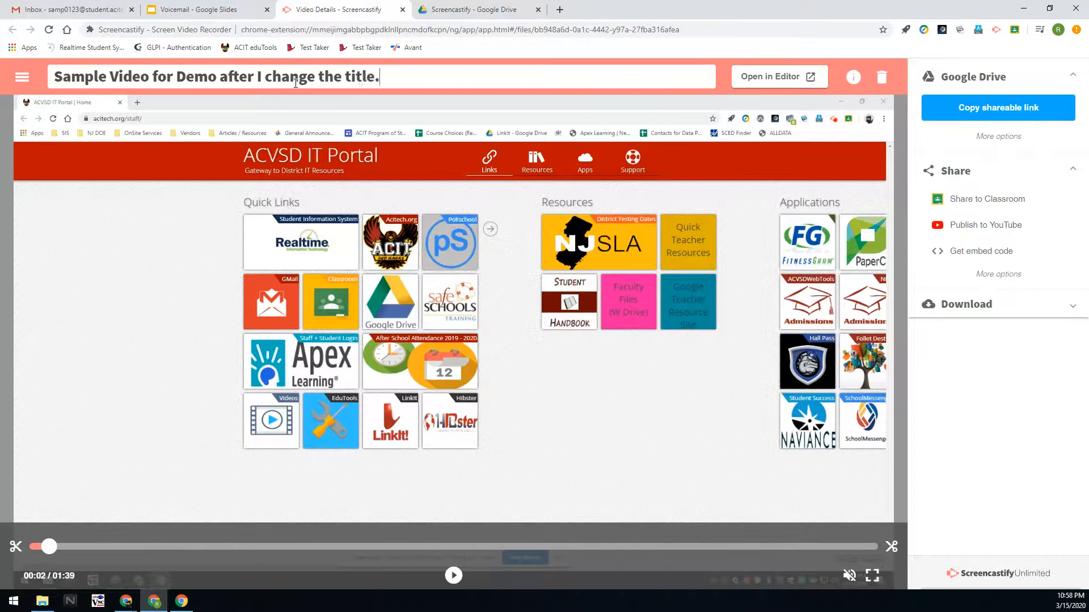
{"action": "key", "text": "Return"}
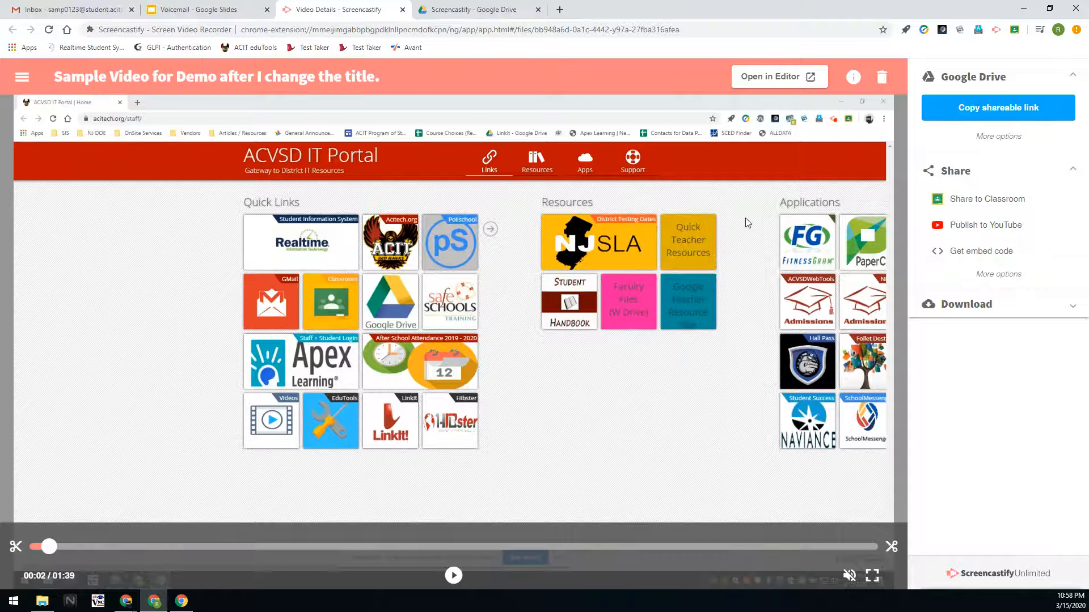
{"action": "left_click", "coordinate": [483, 10]}
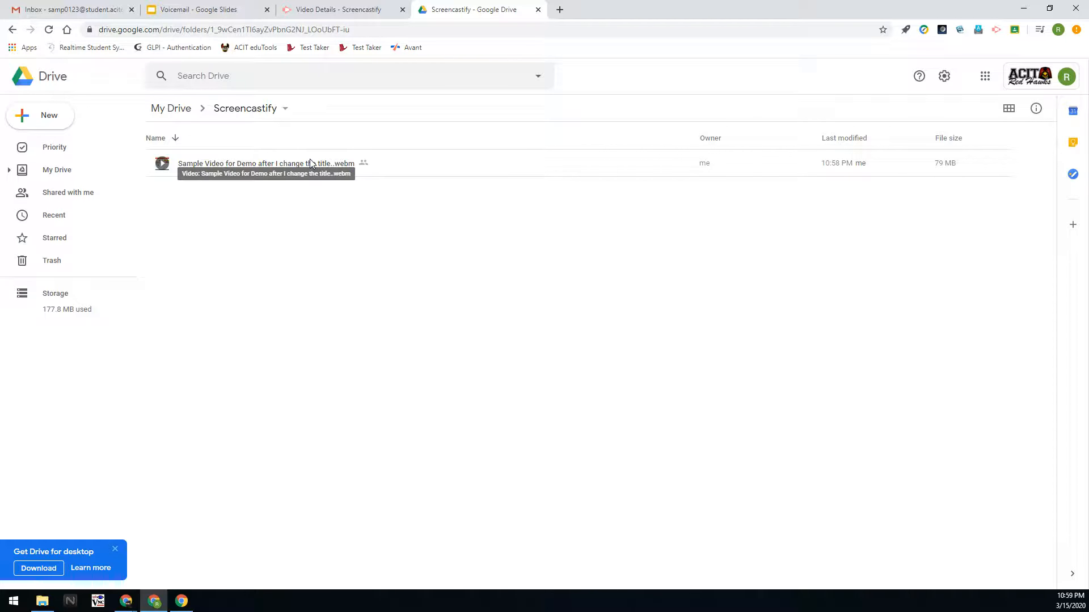
{"action": "left_click", "coordinate": [362, 9]}
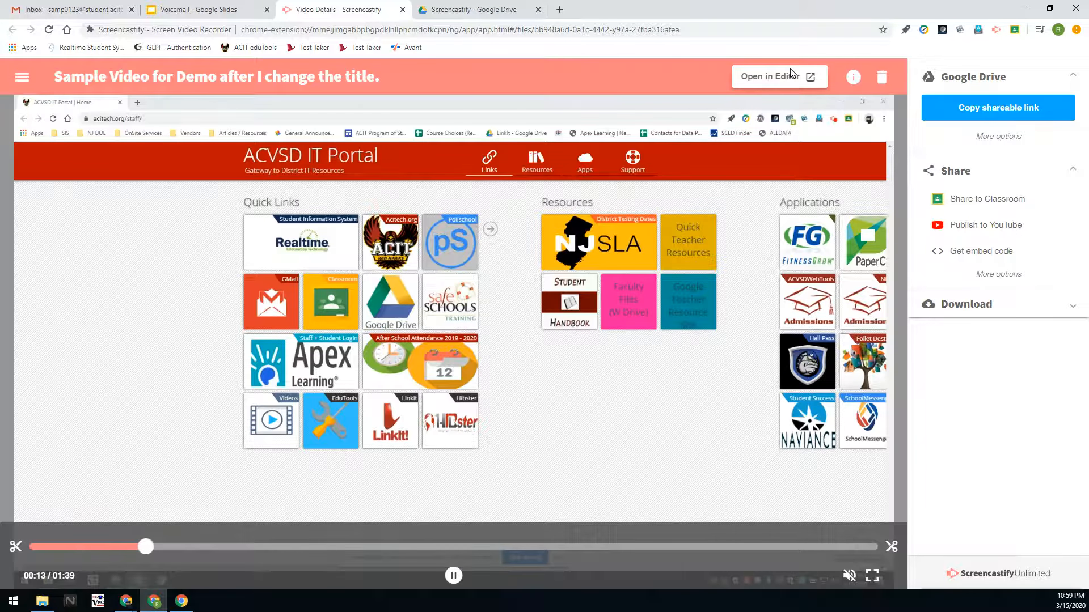
Open the recording in the video editor and jump playback to about 00:08.
{"action": "left_click", "coordinate": [792, 74]}
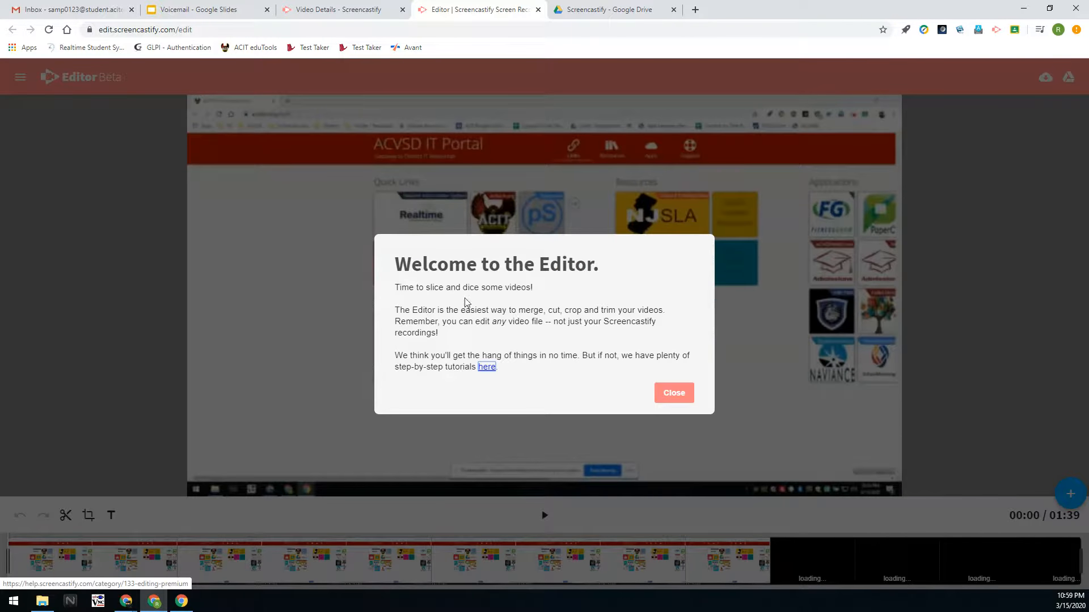
{"action": "left_click", "coordinate": [675, 393]}
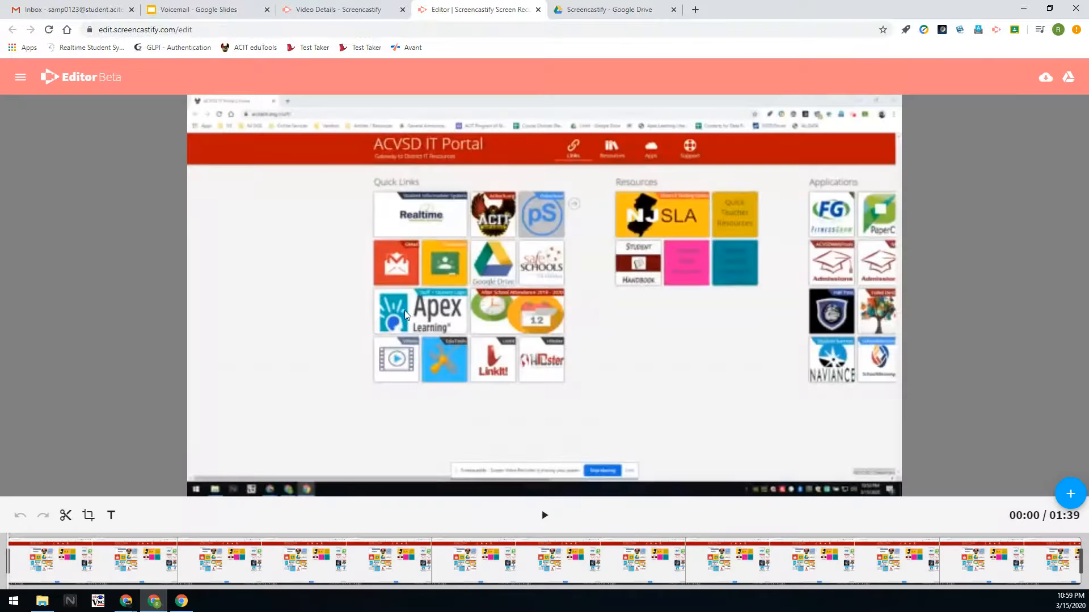
{"action": "left_click", "coordinate": [100, 563]}
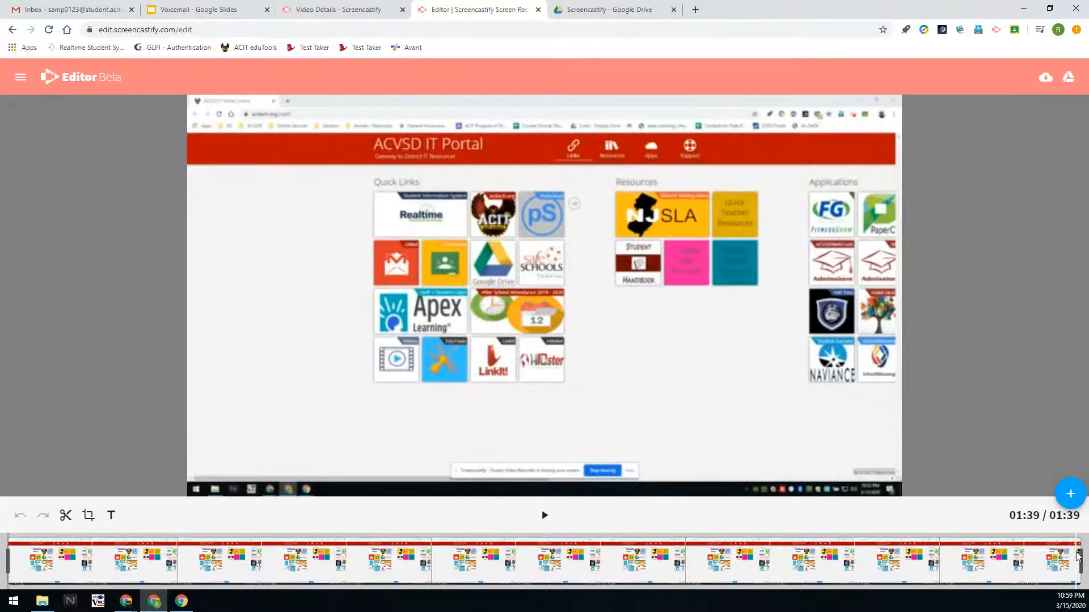
Trim the clip's end and add an empty text box at 00:49.
{"action": "mouse_move", "coordinate": [1079, 561]}
{"action": "left_mouse_down"}
{"action": "mouse_move", "coordinate": [920, 561]}
{"action": "mouse_move", "coordinate": [1080, 561]}
{"action": "left_mouse_up"}
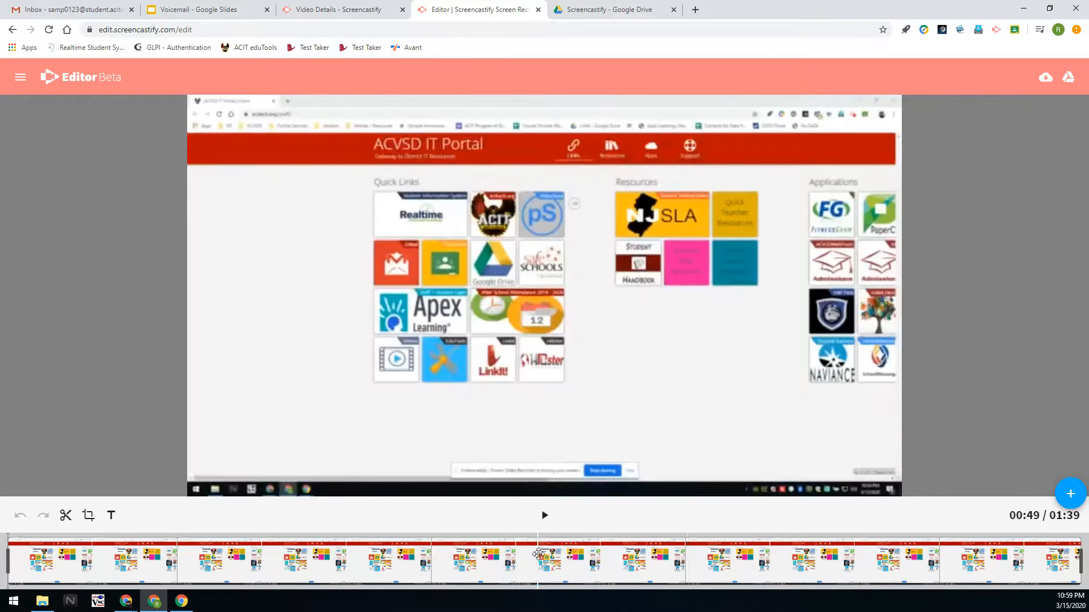
{"action": "left_click", "coordinate": [539, 554]}
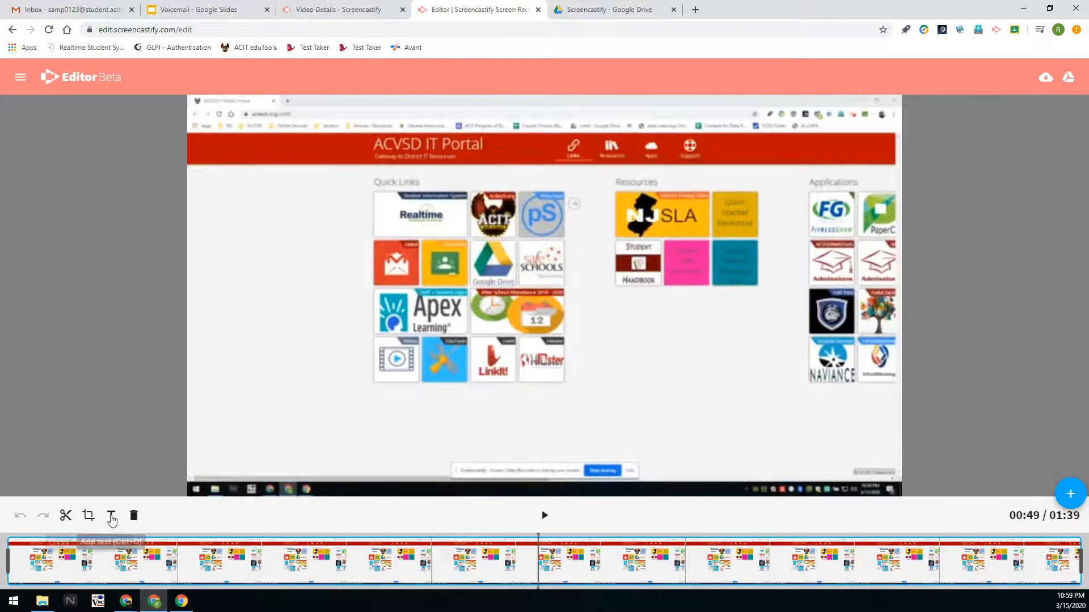
{"action": "left_click", "coordinate": [111, 514]}
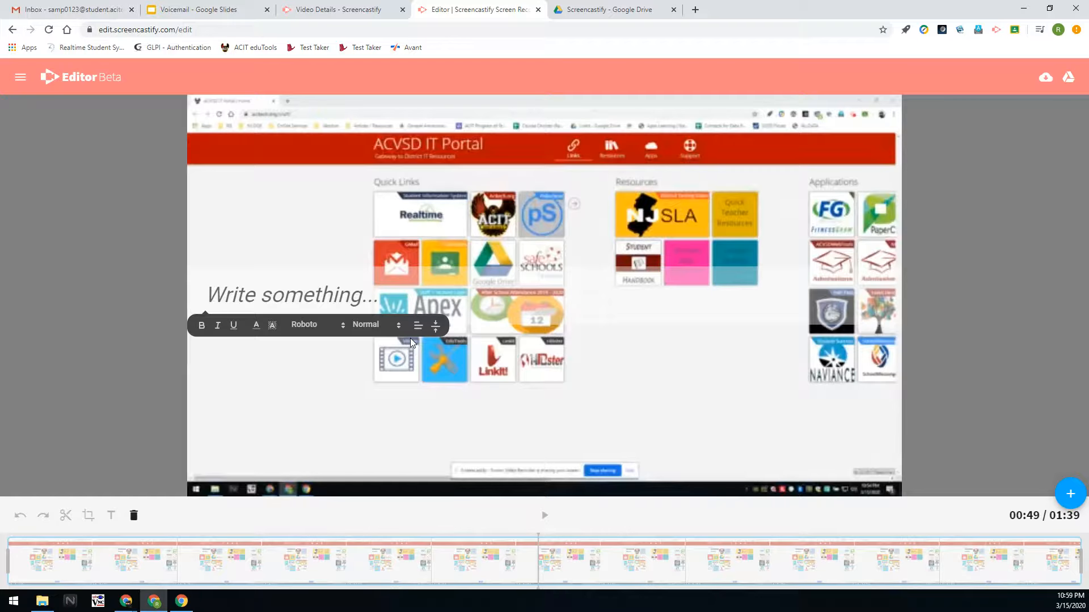
Type 'Something profound!!' into the text box overlaying the video.
{"action": "type", "text": "Somethion"}
{"action": "key", "text": "BackSpace"}
{"action": "key", "text": "BackSpace"}
{"action": "type", "text": "ng profound!!"}
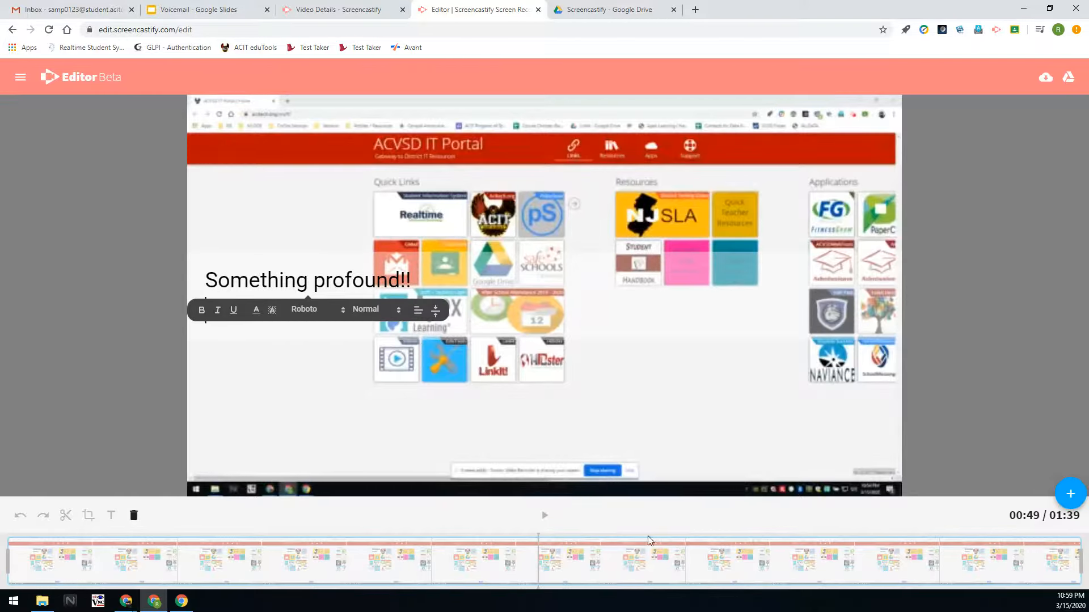
{"action": "left_click", "coordinate": [537, 565]}
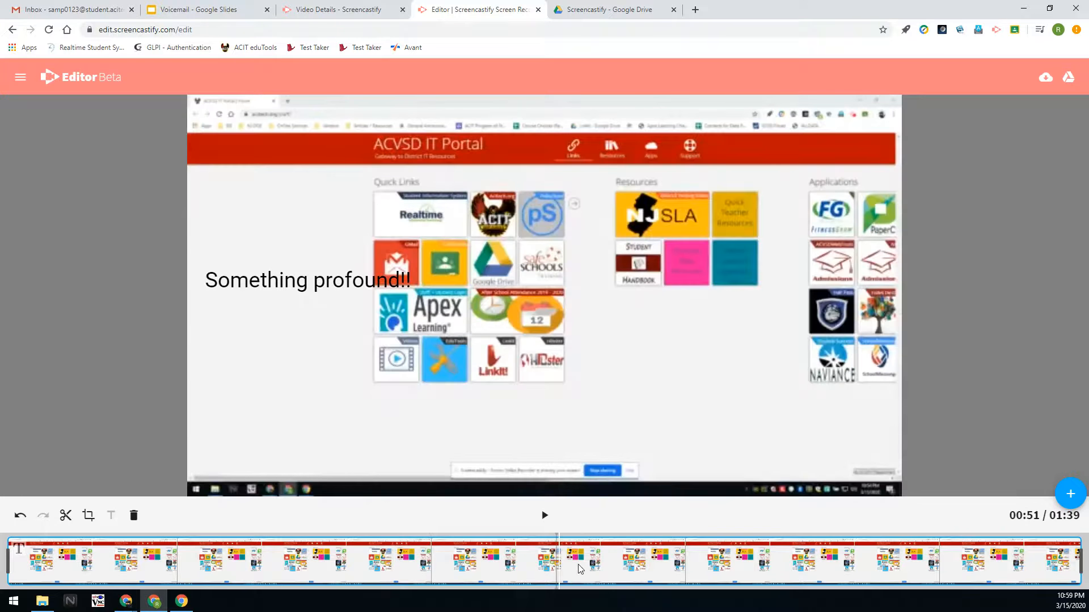
Move playback to 00:55, reselect the caption, and delete the clip from the timeline.
{"action": "left_click", "coordinate": [599, 561]}
{"action": "left_click", "coordinate": [324, 279]}
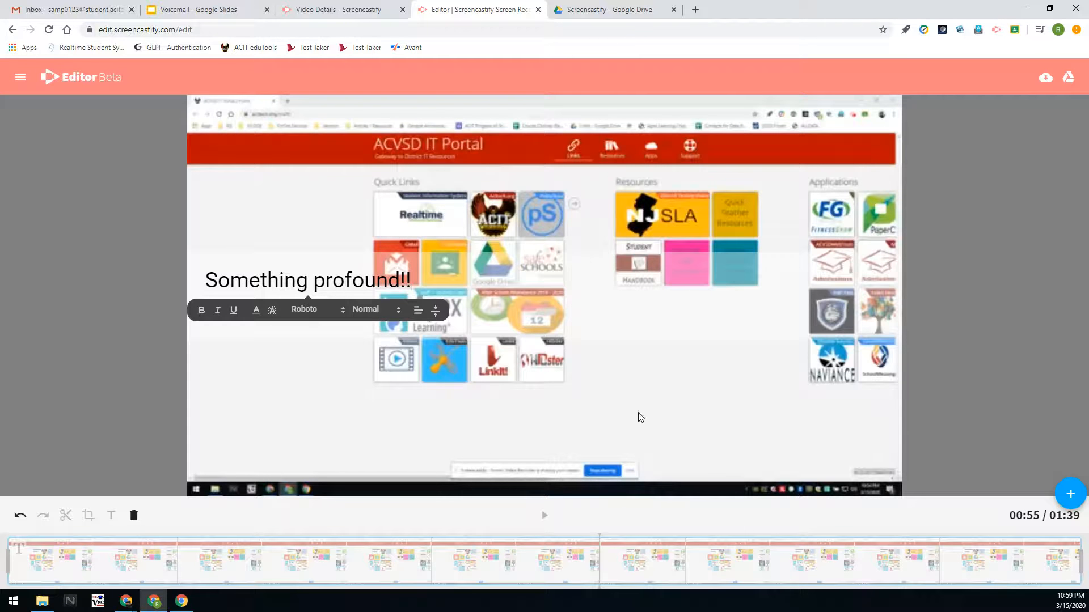
{"action": "left_click", "coordinate": [133, 516]}
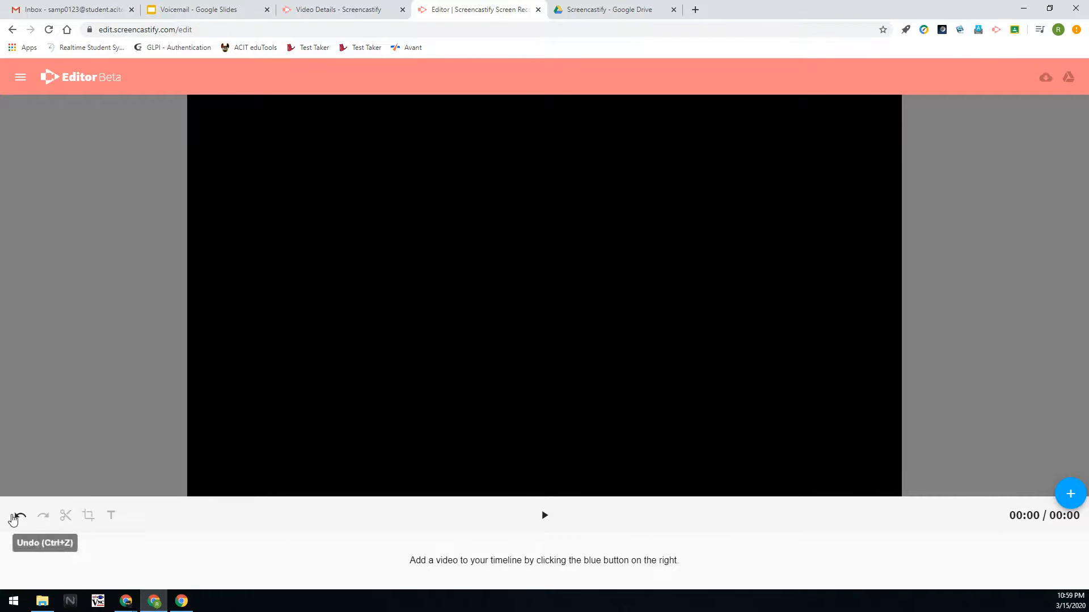
Undo twice to restore the 1:39 clip, then visit Video Details and return to the editor.
{"action": "left_click", "coordinate": [19, 516]}
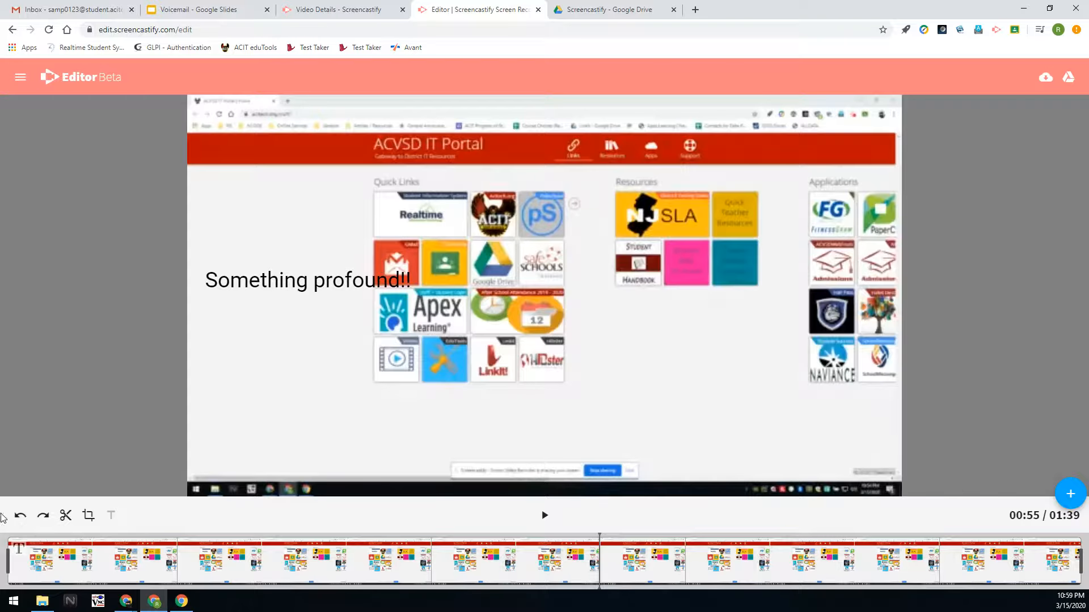
{"action": "left_click", "coordinate": [19, 515]}
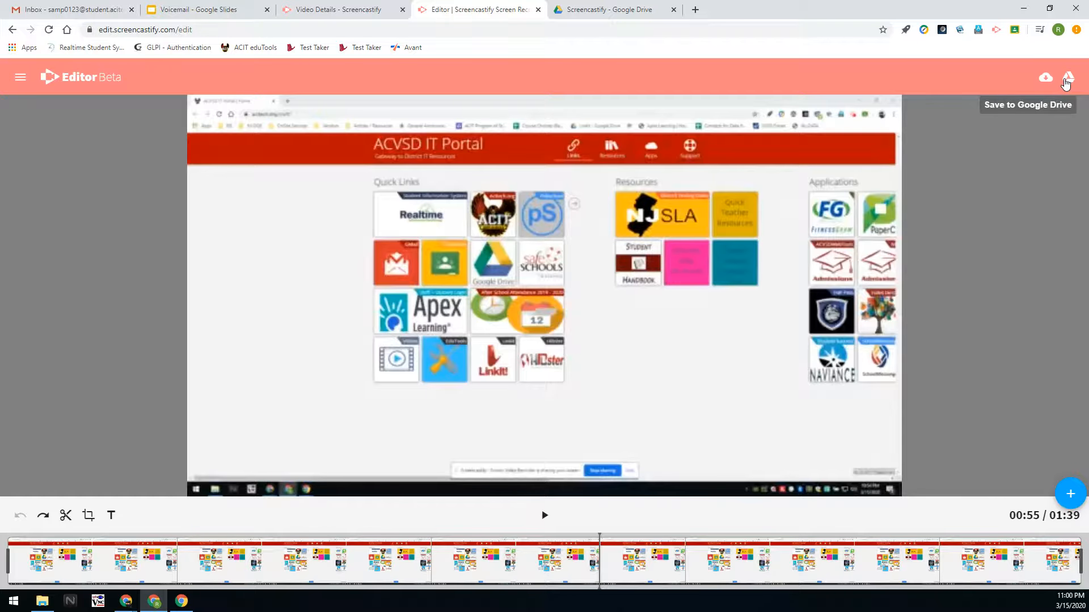
{"action": "left_click", "coordinate": [349, 10]}
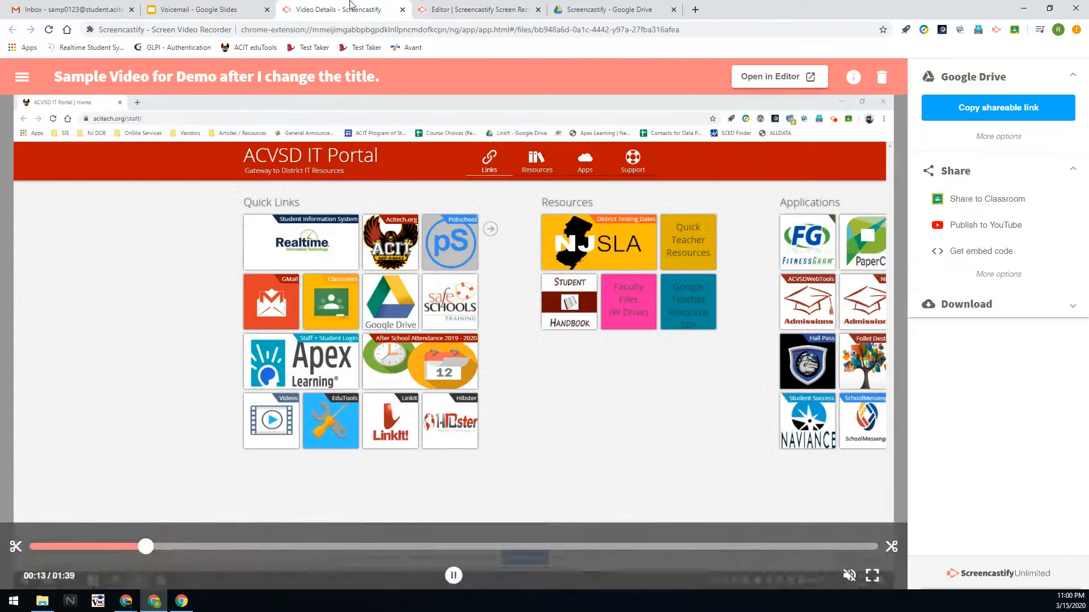
{"action": "left_click", "coordinate": [447, 9]}
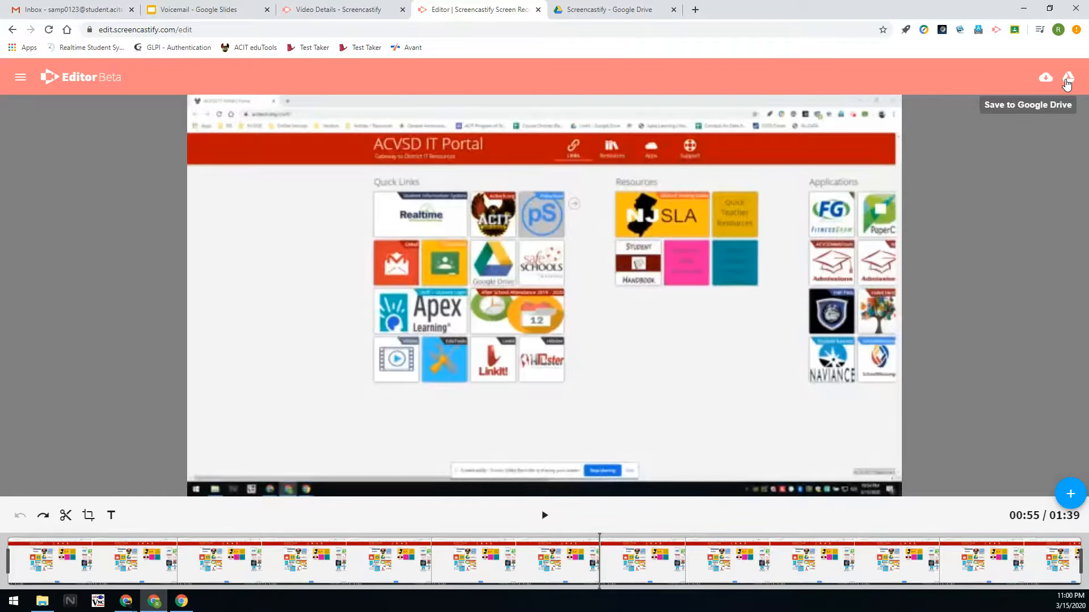
Save the edited video to Google Drive named 'Edited Copy of the video'.
{"action": "left_click", "coordinate": [1067, 79]}
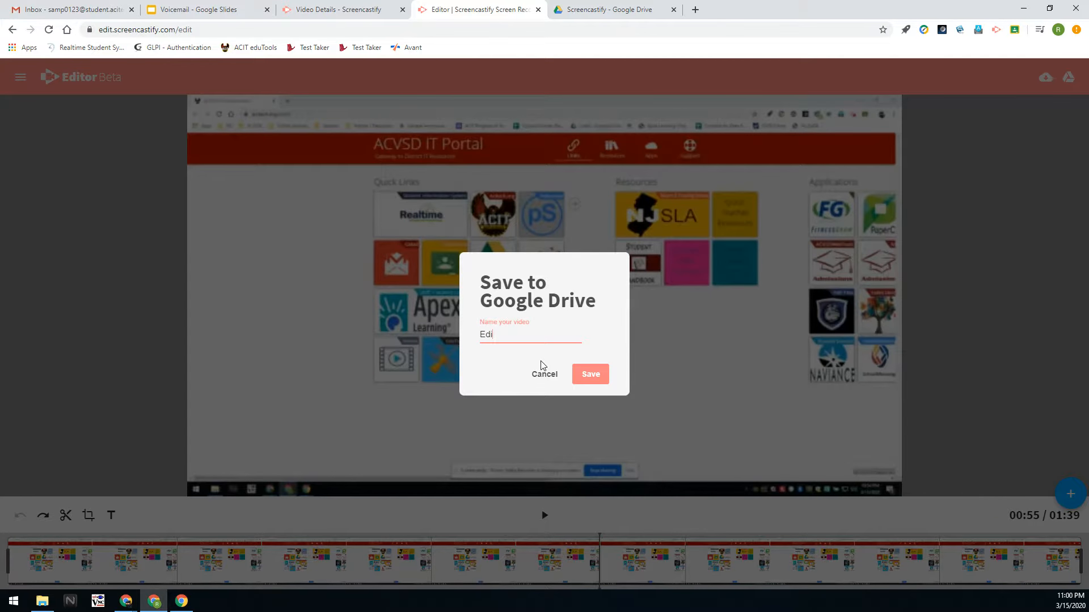
{"action": "type", "text": "Edited Copu"}
{"action": "type", "text": " of the video"}
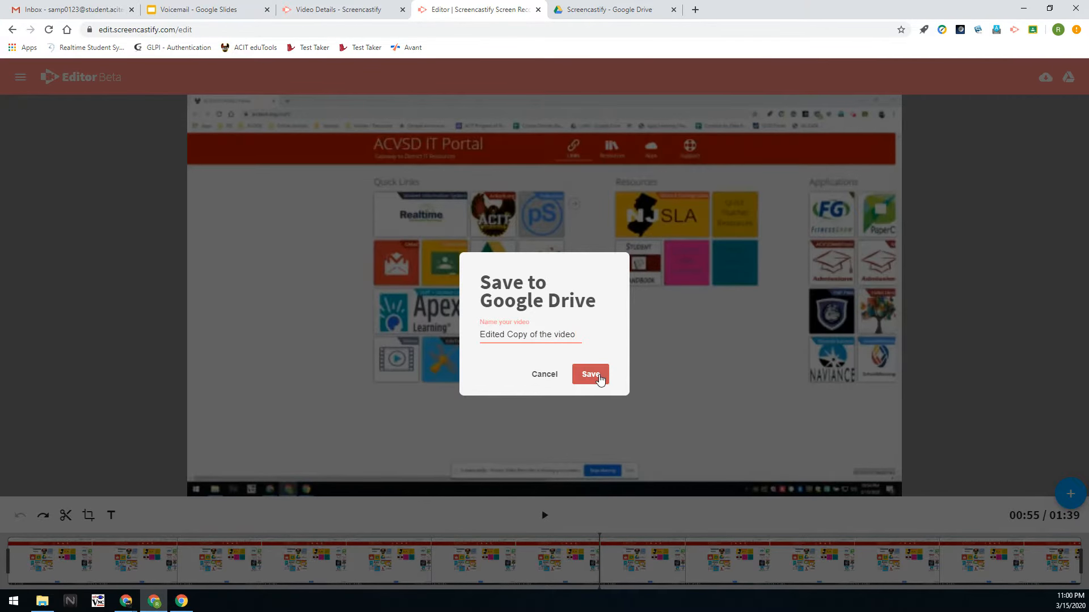
{"action": "left_click", "coordinate": [590, 374]}
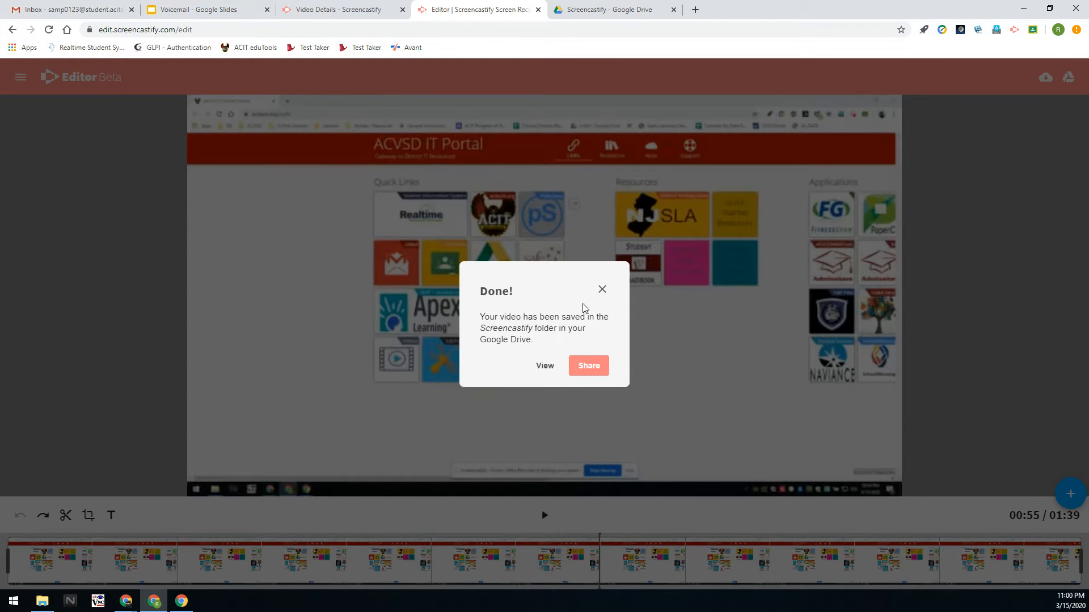
View the saved result and confirm the 16 MB 'Edited Copy of the video.mp4' sits beside the 79 MB original in Drive.
{"action": "left_click", "coordinate": [544, 365]}
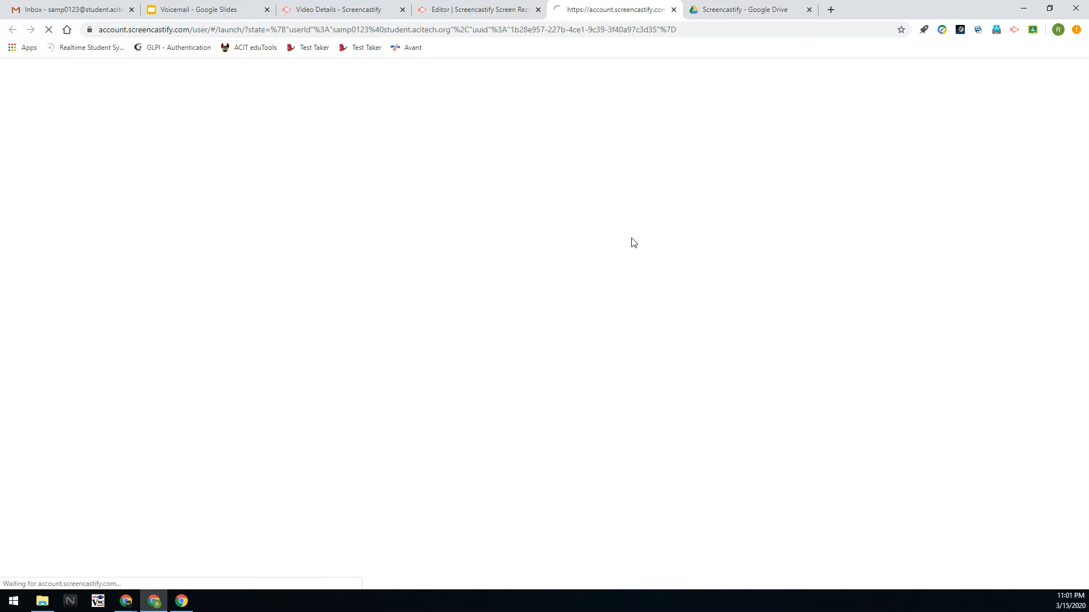
{"action": "left_click", "coordinate": [673, 10]}
{"action": "left_click", "coordinate": [618, 10]}
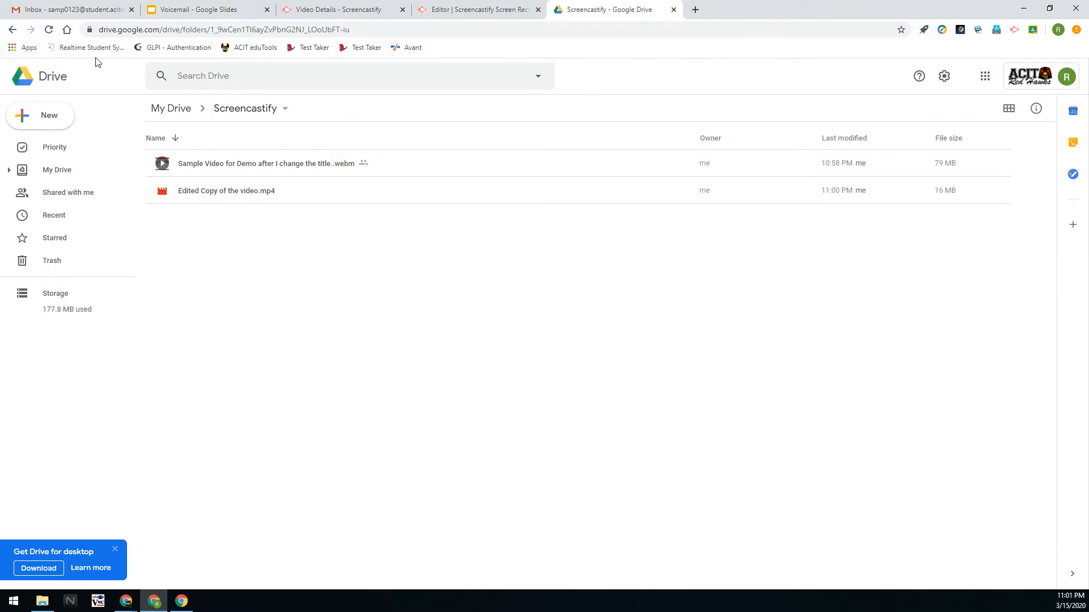